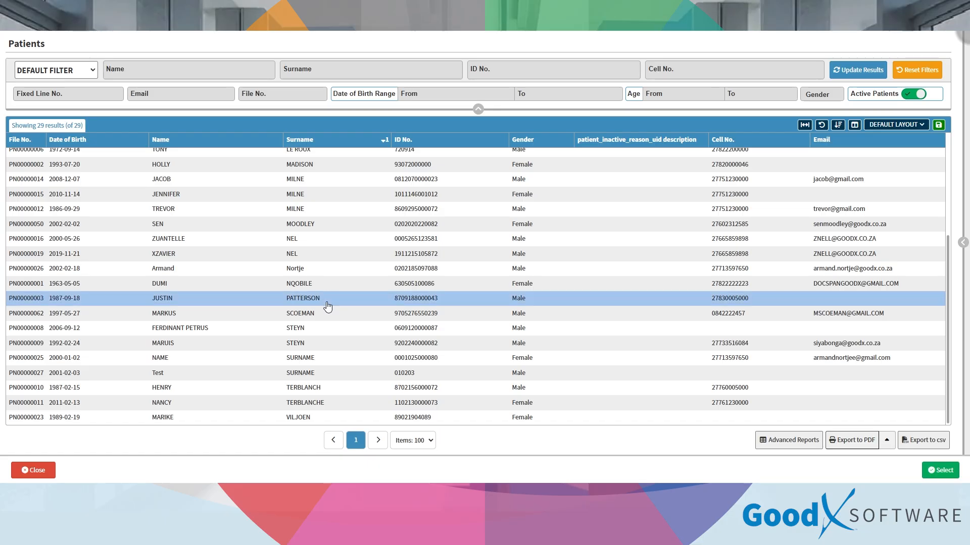
- Choose the highlighted patient for the payment plan and set quoted amount 5000, instalment amount 1000 and primary amount 1500
left_click(931, 466)
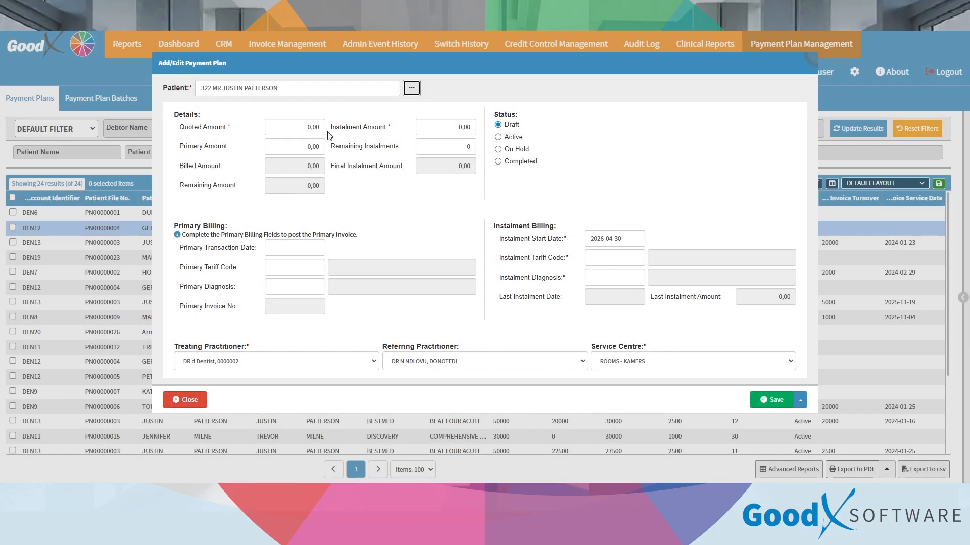
left_click(312, 127)
type("500")
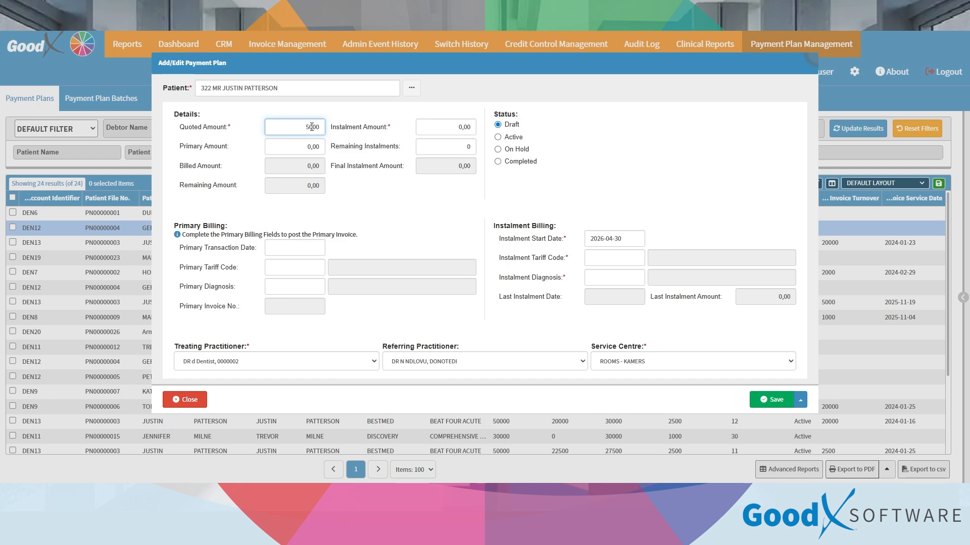
type("0")
key("Tab")
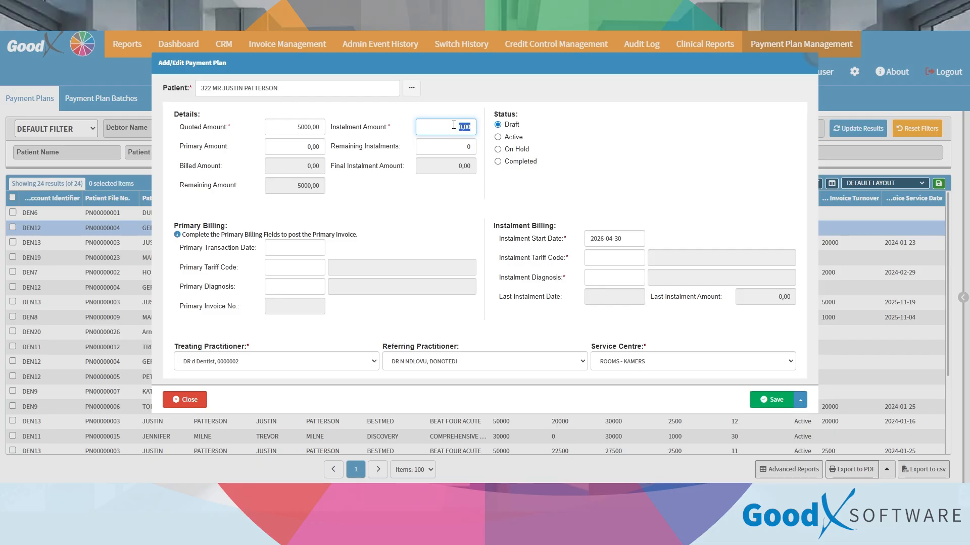
type("1000")
left_click(293, 149)
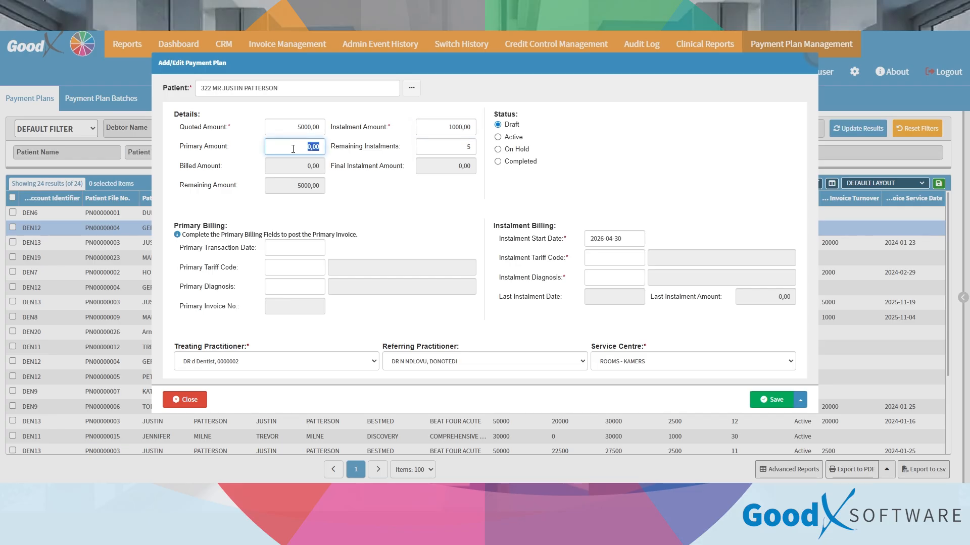
type("1500")
left_click(436, 149)
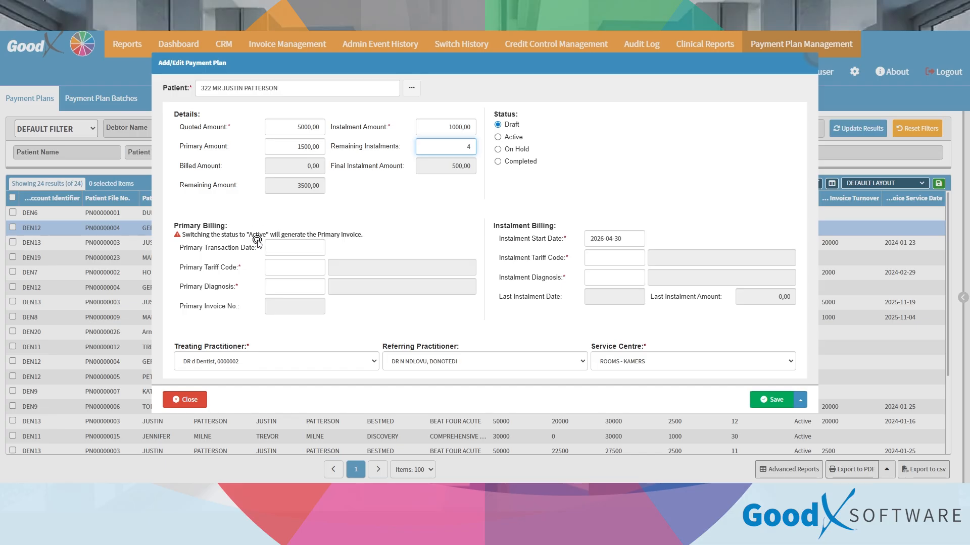
- Fill in the primary billing with transaction date 2026-04-30, tariff code 8801 and diagnosis Z46.4
left_click(283, 248)
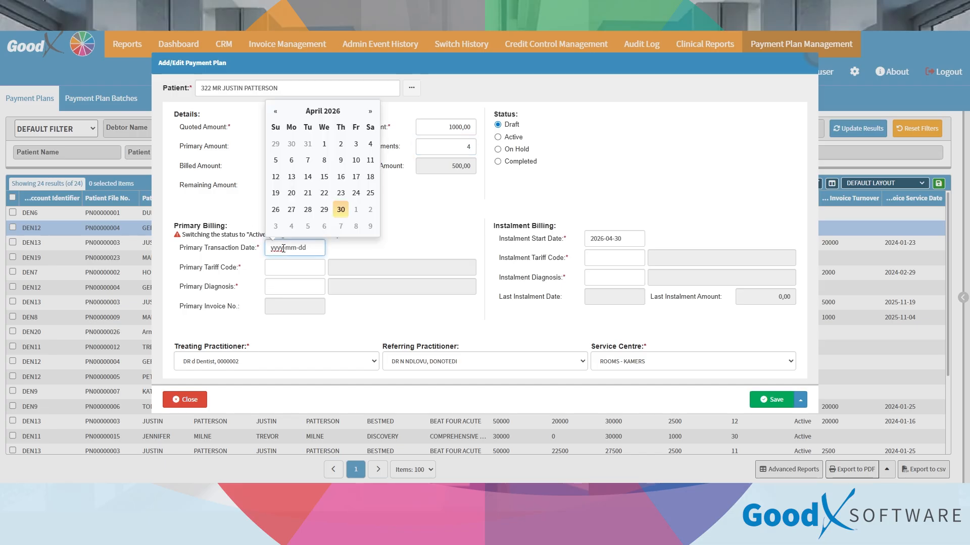
left_click(340, 210)
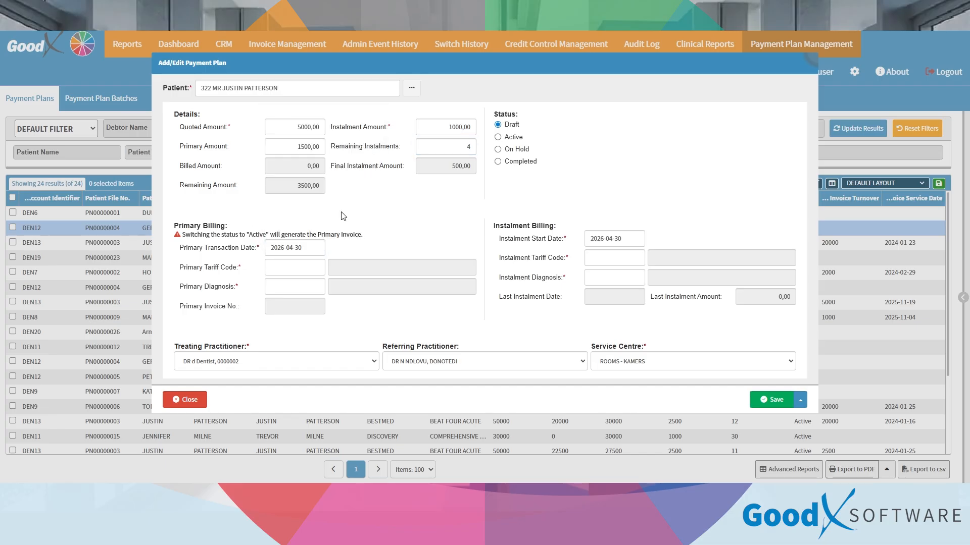
left_click(292, 273)
type("8801")
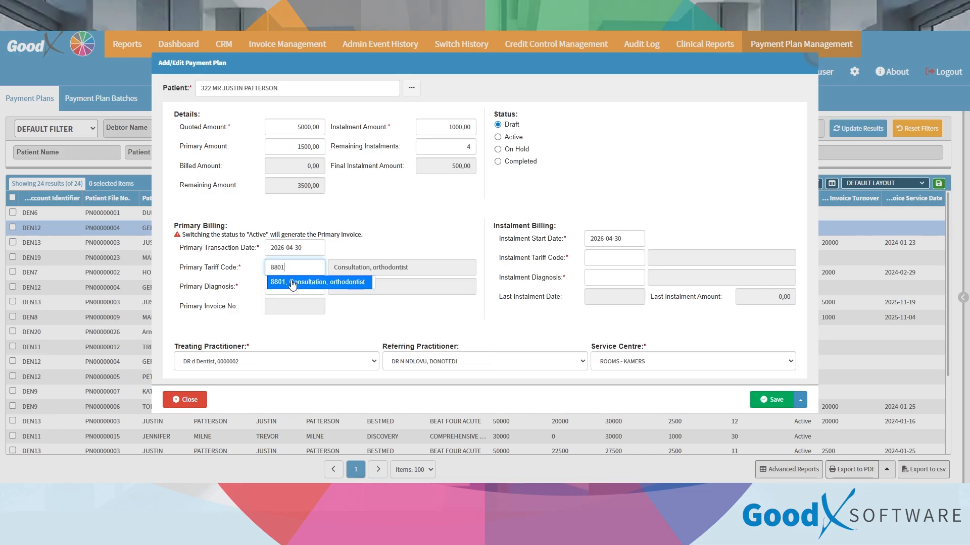
left_click(292, 281)
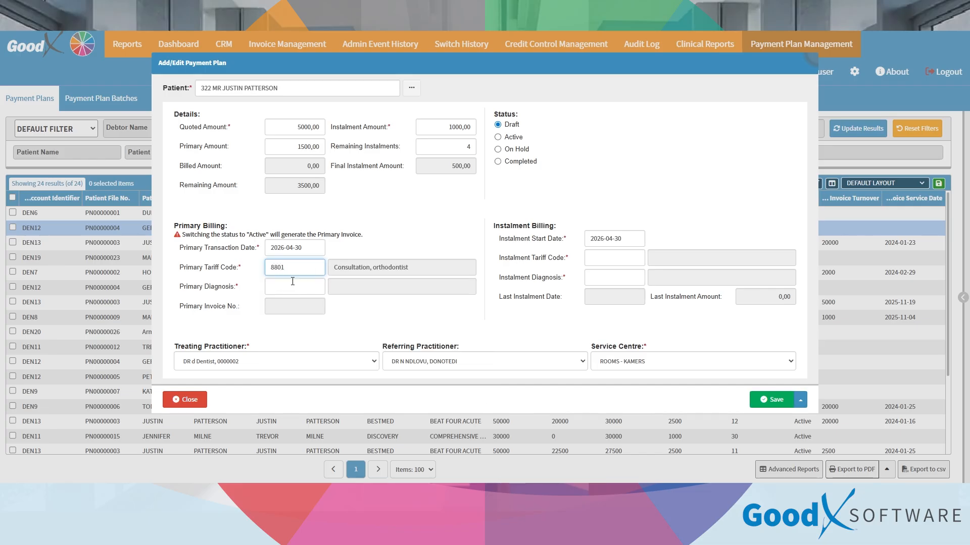
left_click(282, 288)
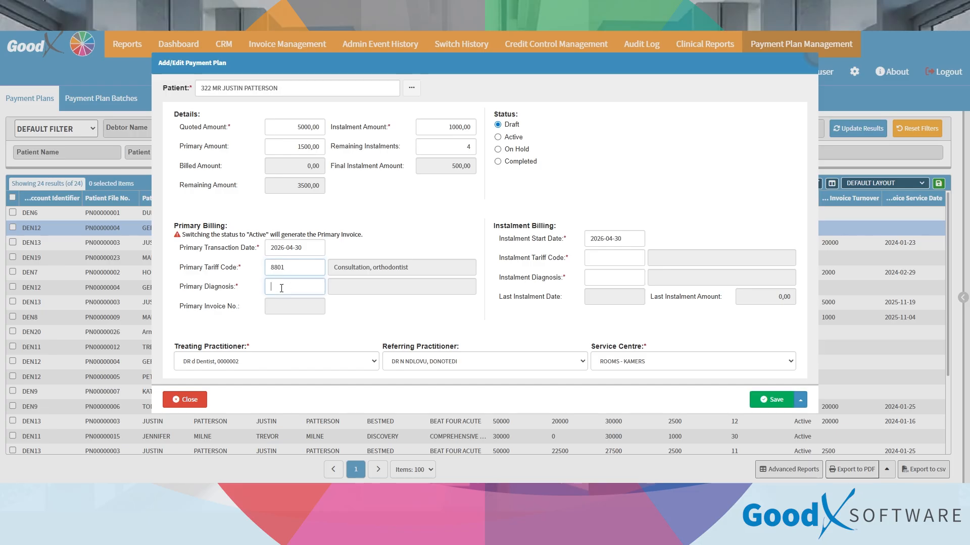
type("z46")
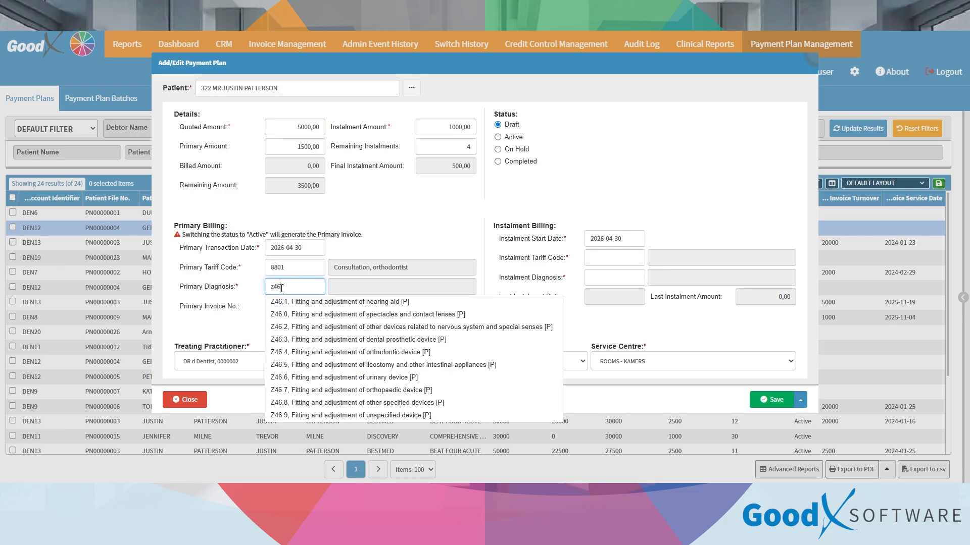
type(".4")
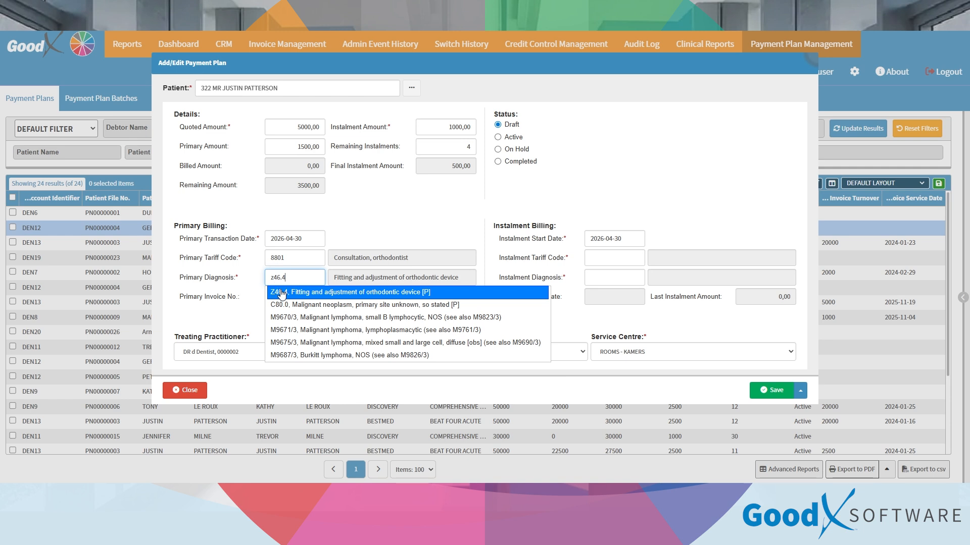
left_click(282, 293)
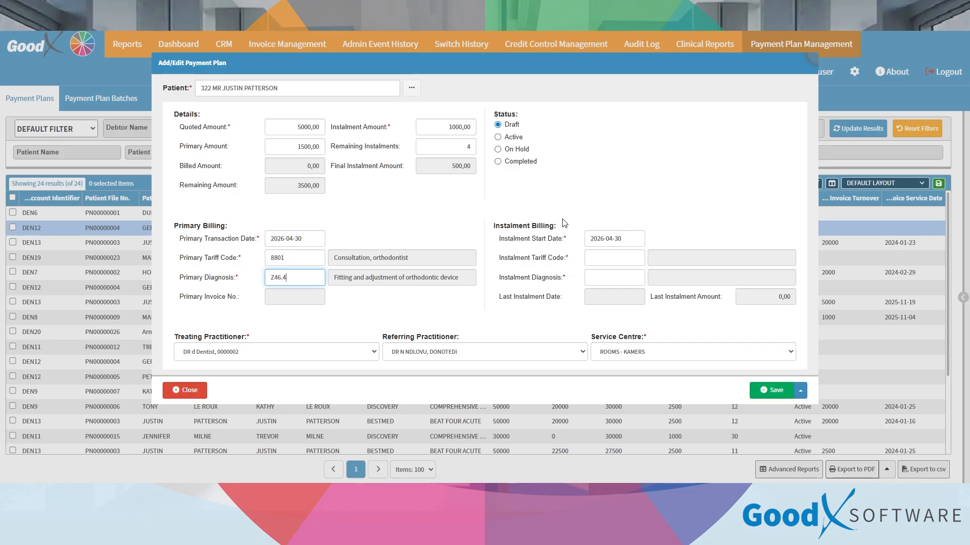
- Fill in the instalment billing with start date 2026-05-30, tariff code 8801 and diagnosis Z46.4
left_click(599, 237)
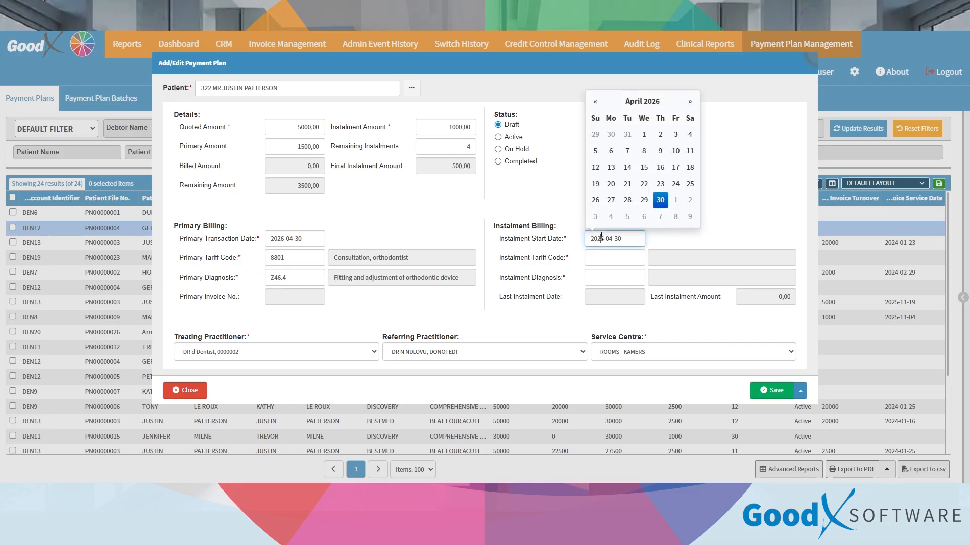
left_click(690, 102)
left_click(689, 201)
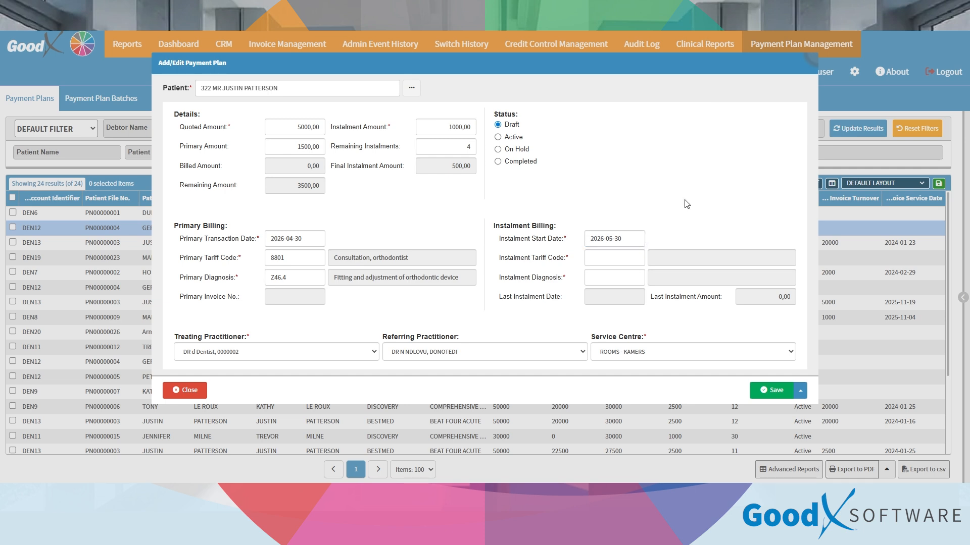
left_click(592, 254)
type("8801")
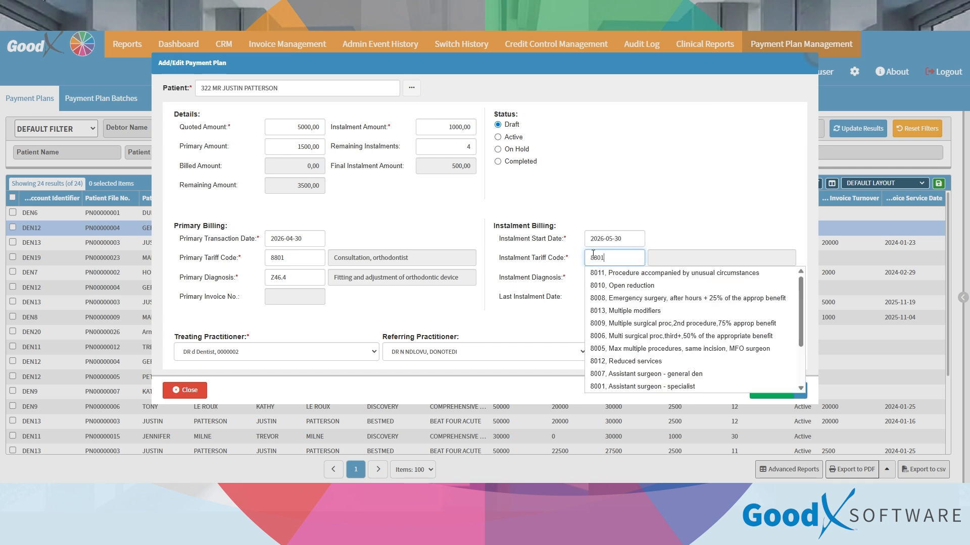
left_click(595, 275)
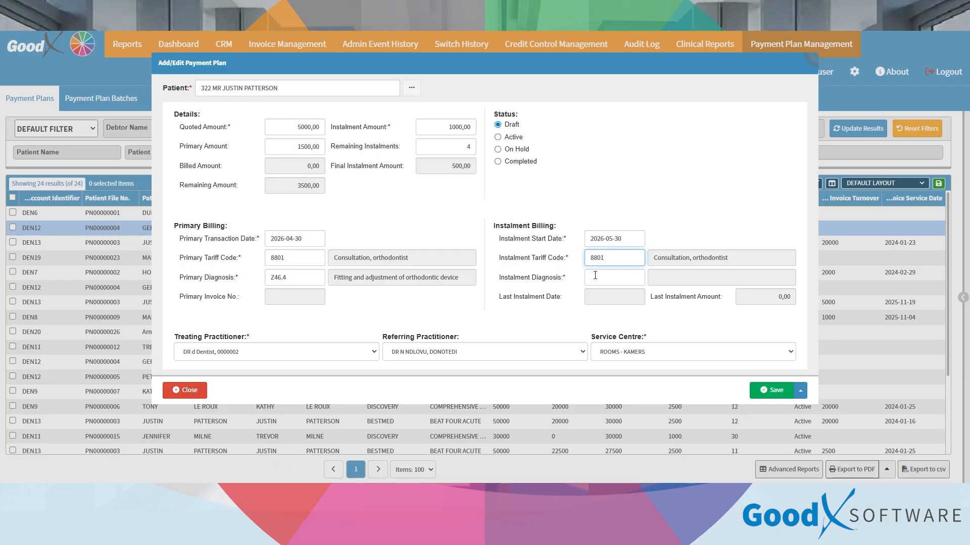
left_click(596, 280)
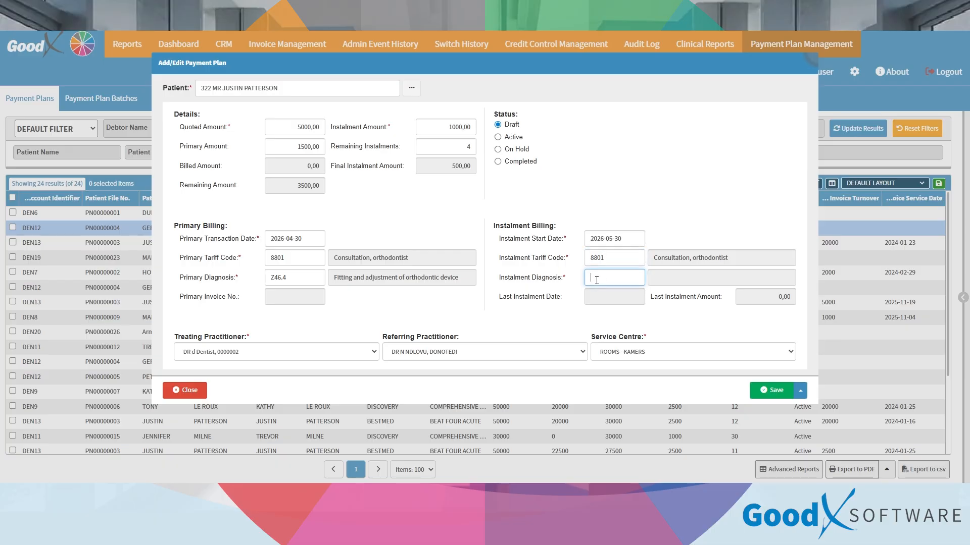
type("z46.4")
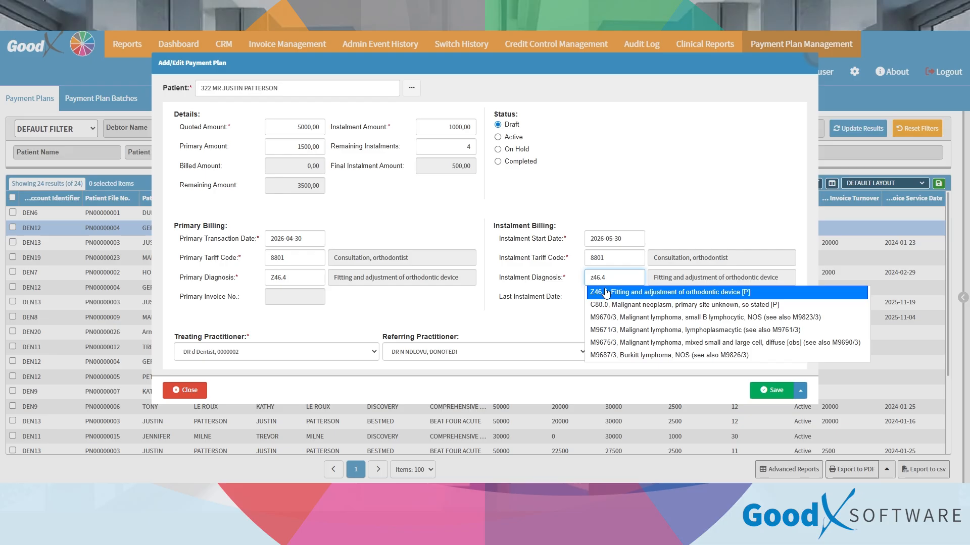
left_click(605, 292)
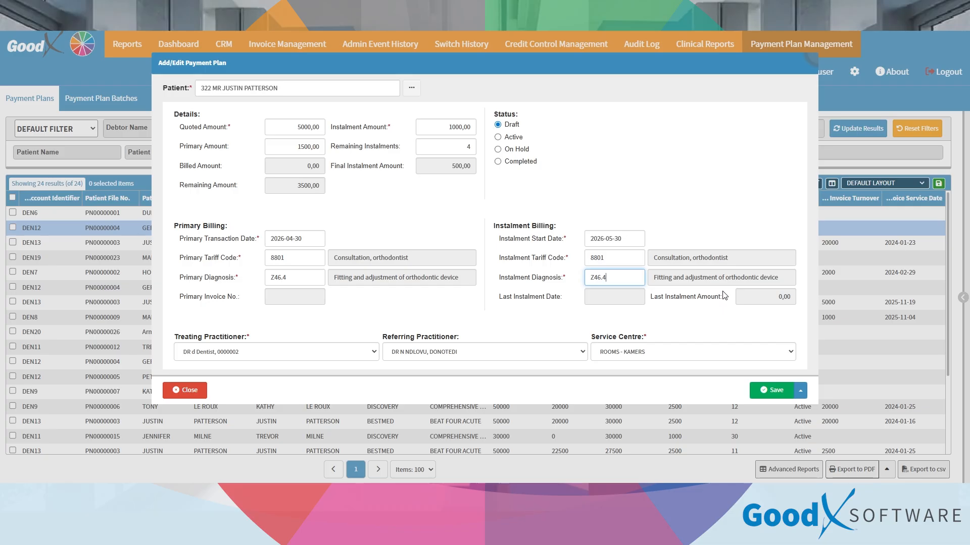
- Review the available choices for treating practitioner, referring practitioner and service centre, keeping the current selections
left_click(297, 354)
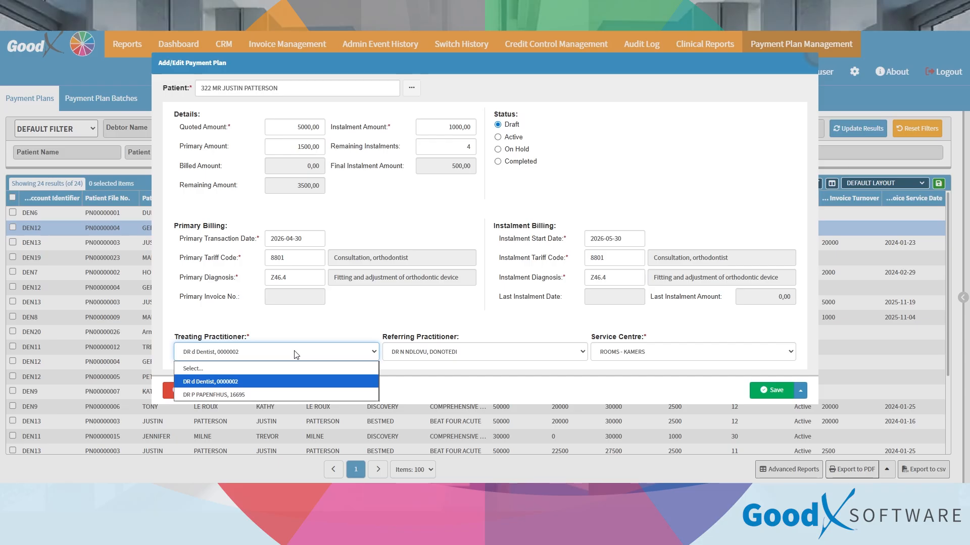
left_click(296, 354)
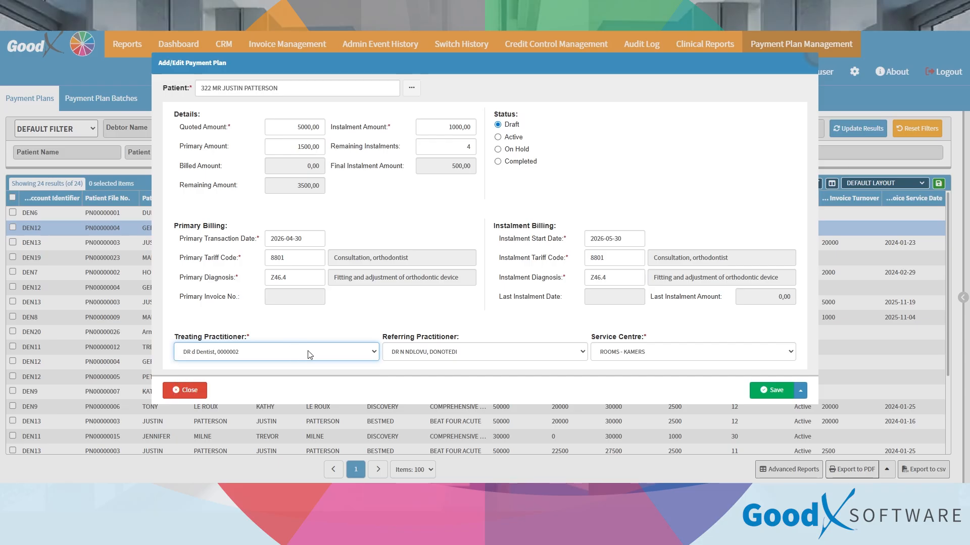
left_click(483, 350)
left_click(484, 352)
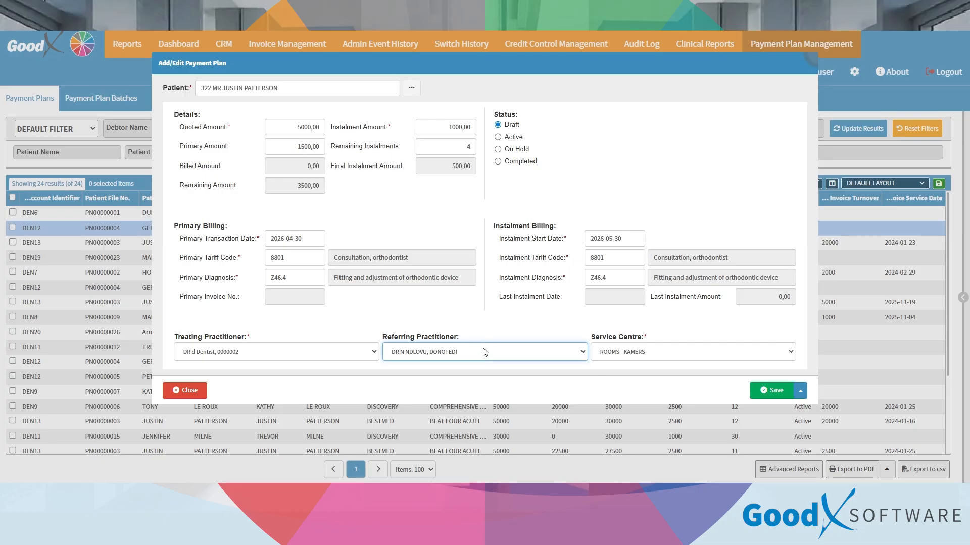
left_click(672, 351)
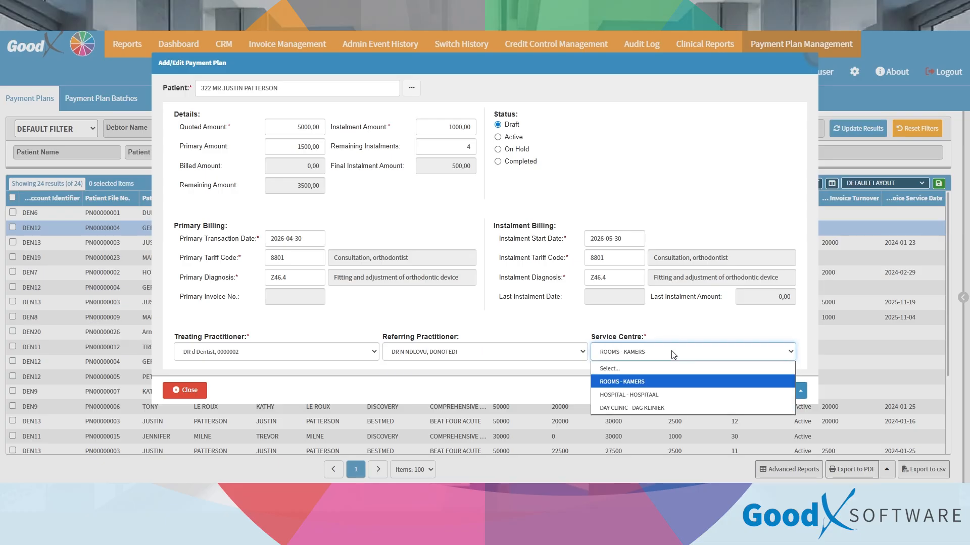
left_click(672, 353)
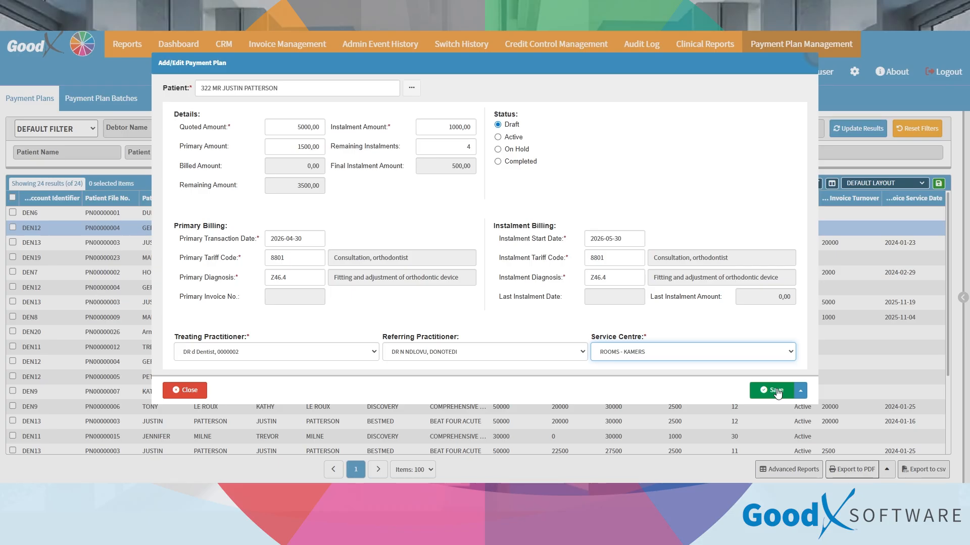
- Save the payment plan with its primary invoice posted and open the patient's saved plan from the list
left_click(801, 392)
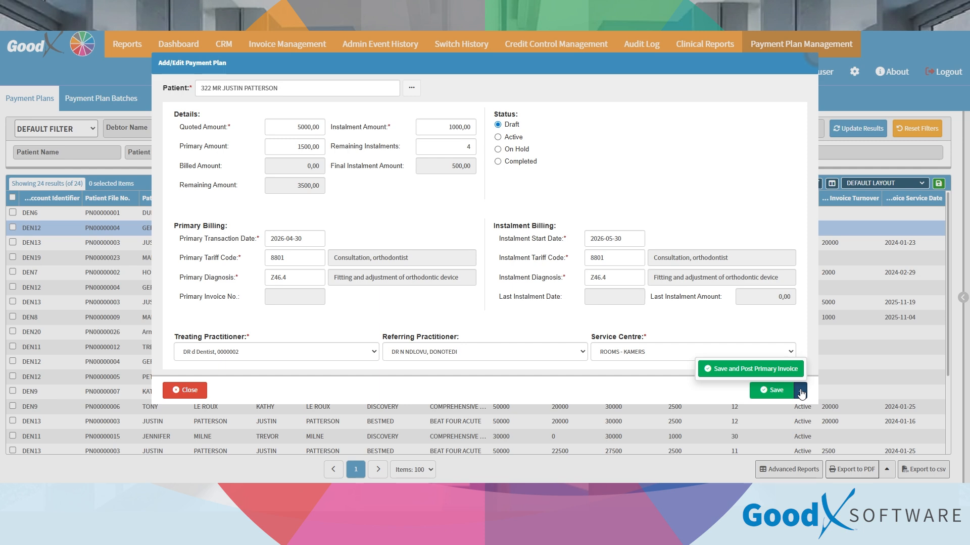
left_click(801, 393)
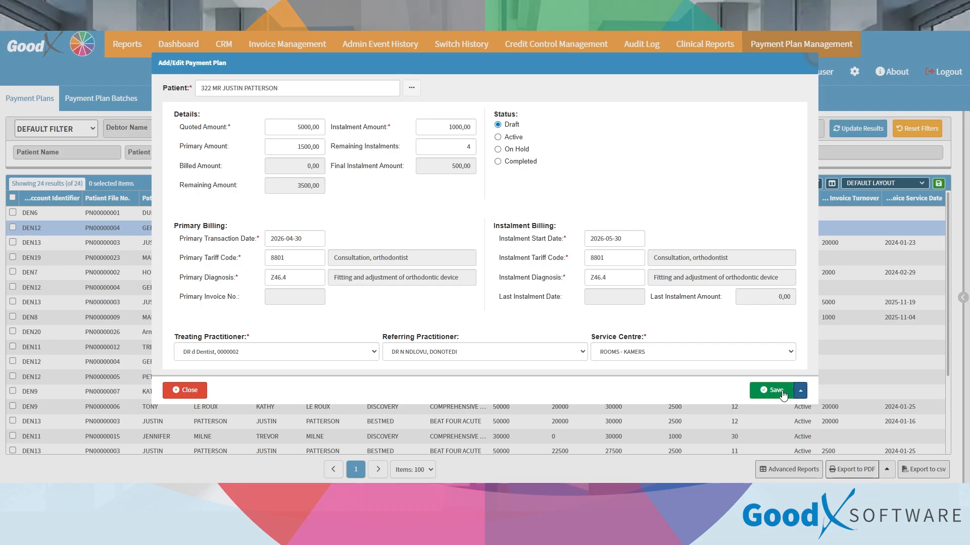
left_click(782, 391)
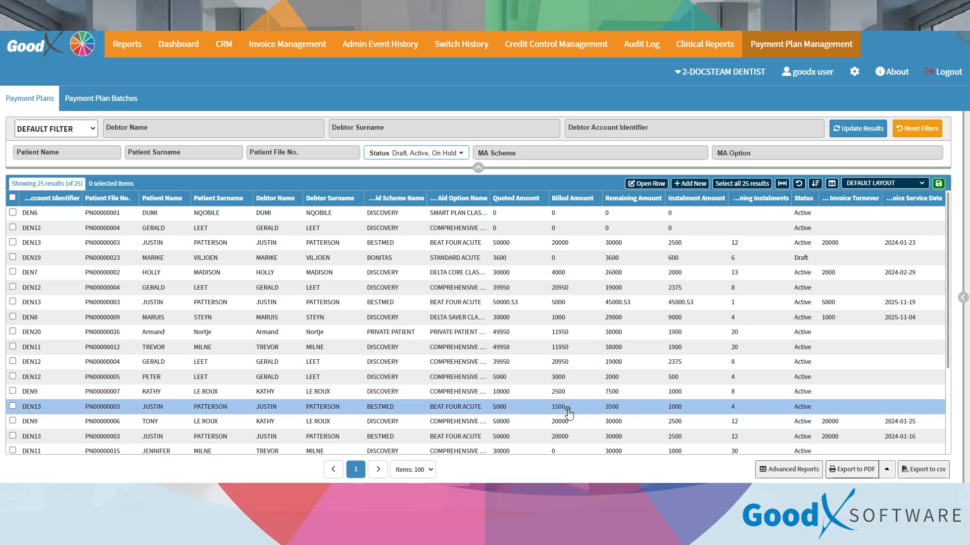
double_click(568, 411)
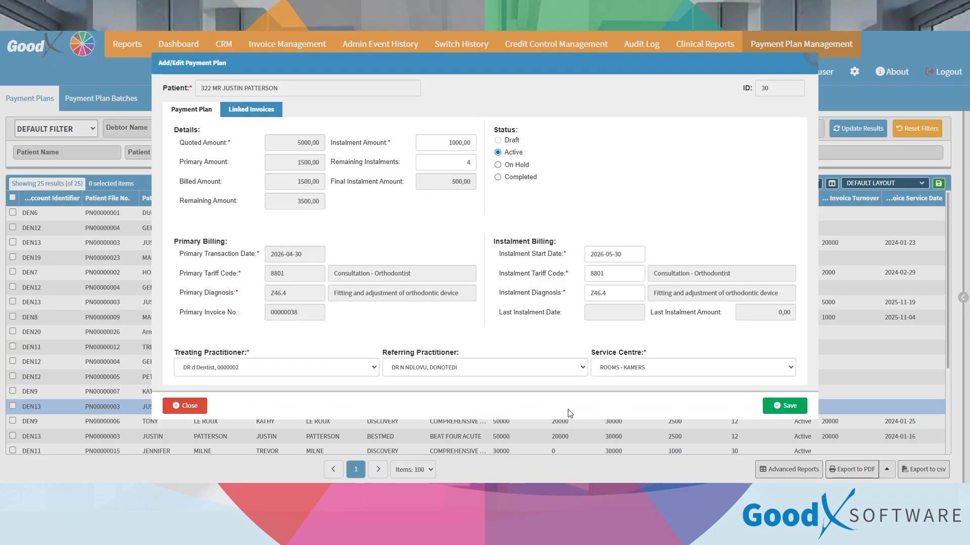